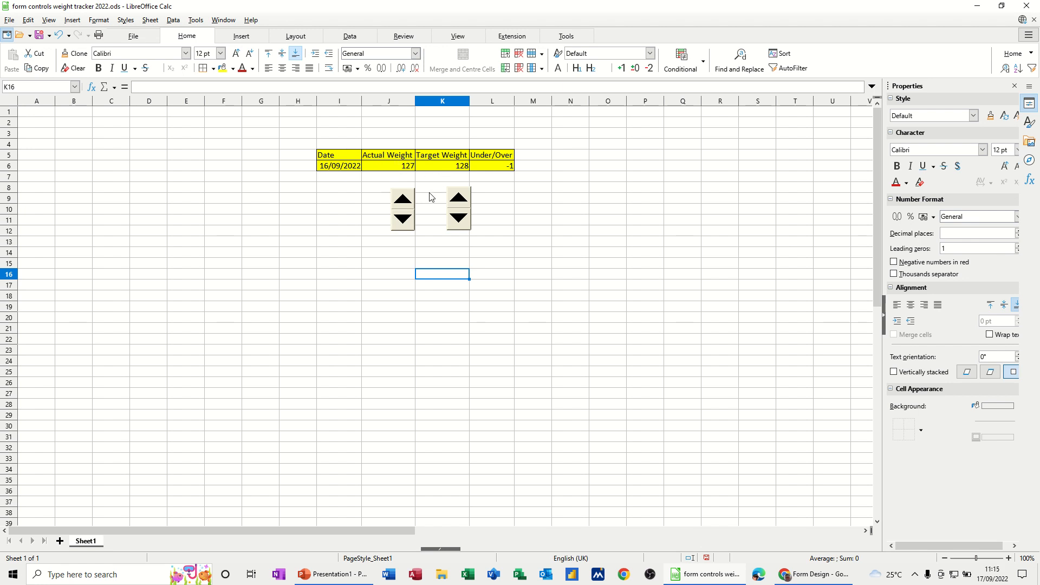
Move the Target Weight spin button to about X 20.87 cm, Y 4.15 cm under its column and leave design mode
ctrl+click(406, 201)
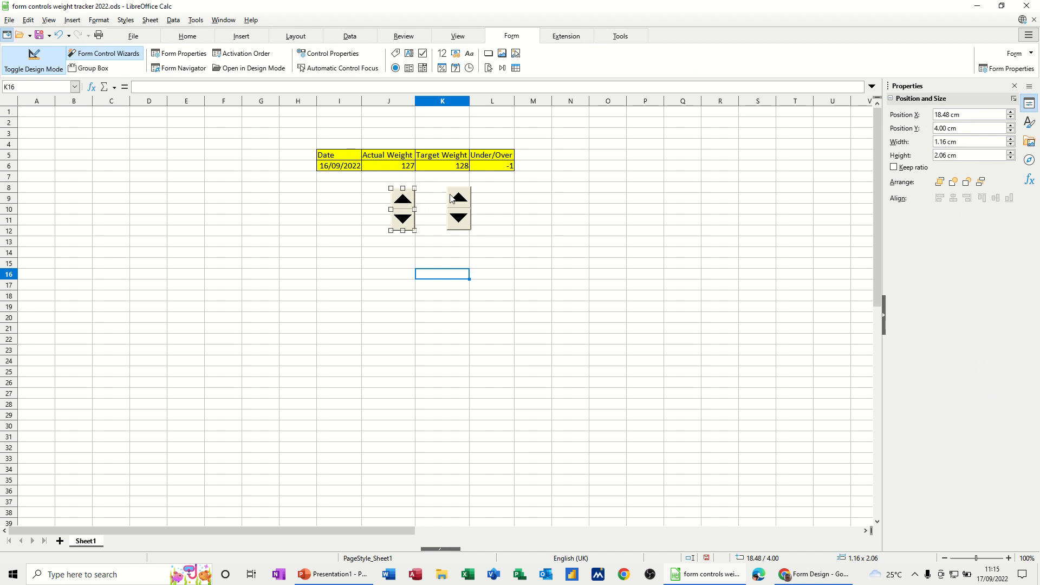
click(454, 194)
drag(465, 202, 452, 206)
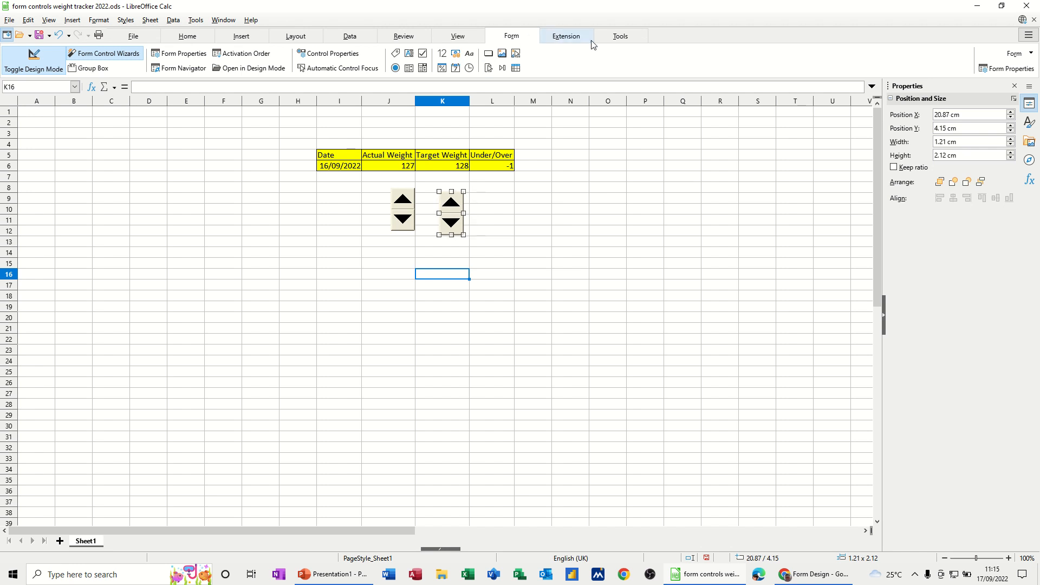
click(617, 38)
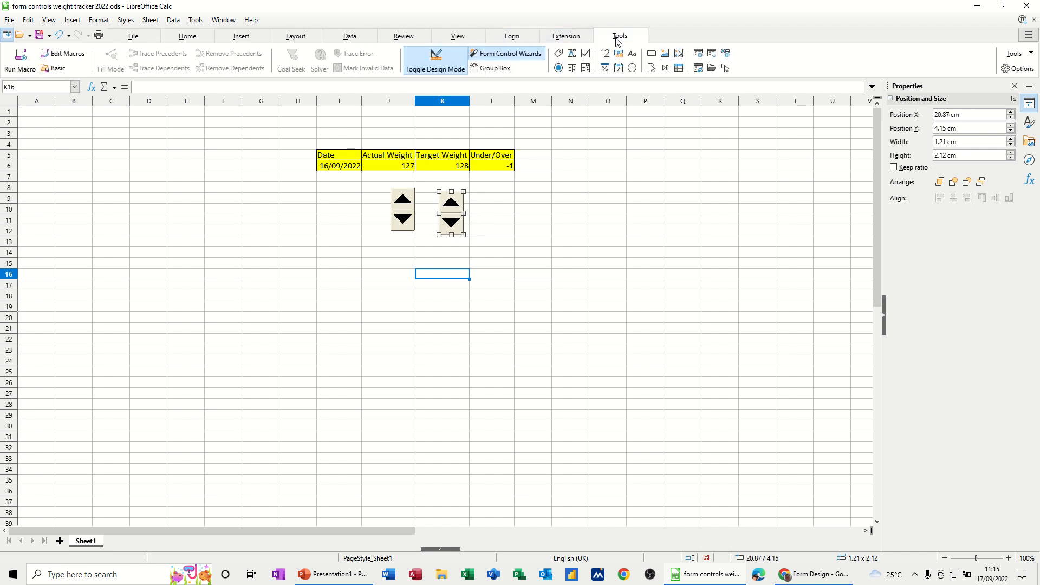
click(433, 63)
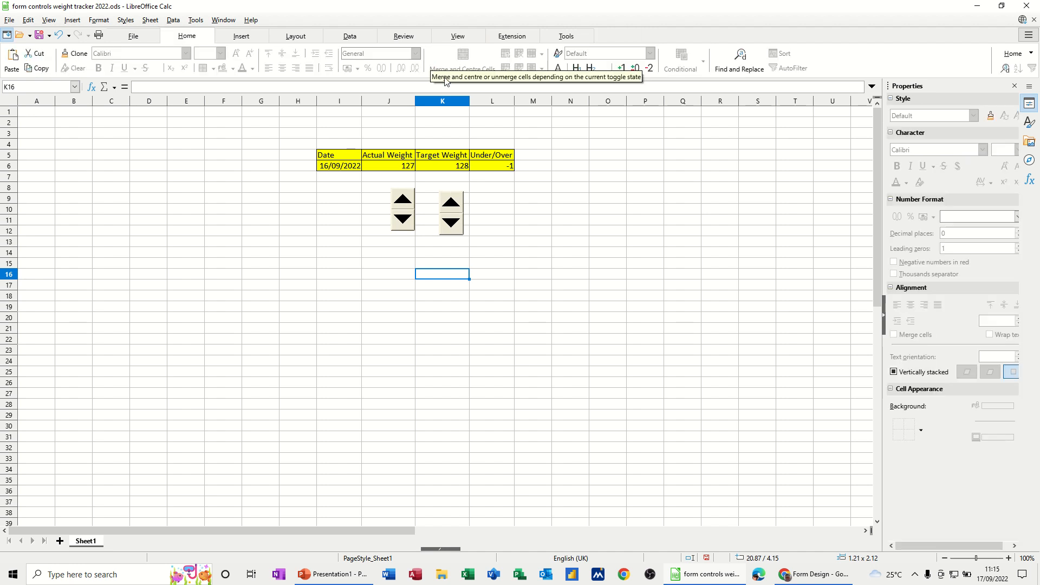
click(524, 209)
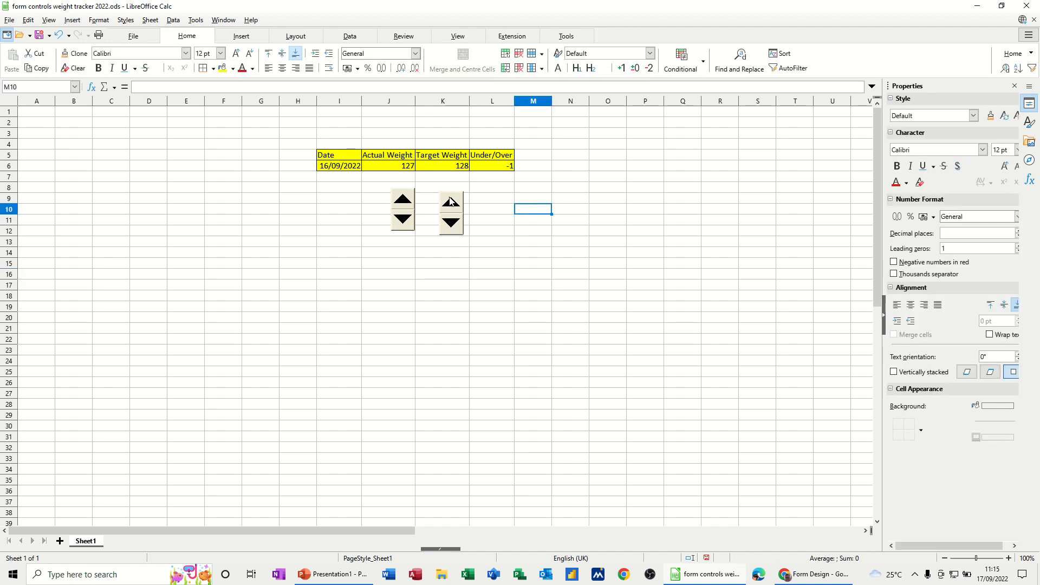
Raise the target weight to 134 and the actual weight to 133 with their spin buttons, and check the Under/Over formula in L6
click(450, 201)
click(450, 201)
click(449, 201)
click(452, 202)
click(452, 201)
click(408, 200)
click(409, 200)
click(408, 199)
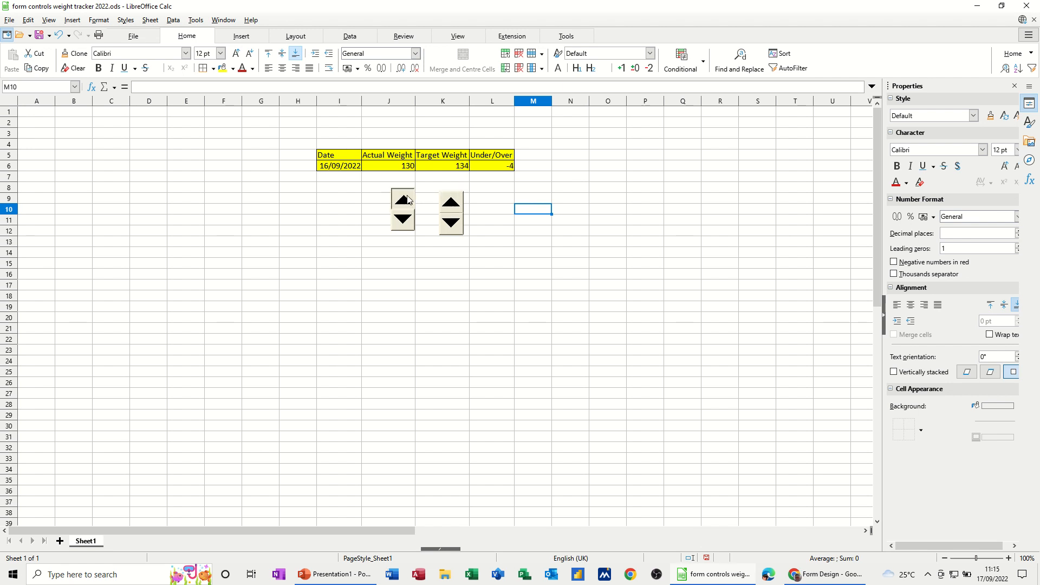
click(408, 200)
click(408, 199)
click(408, 200)
click(494, 169)
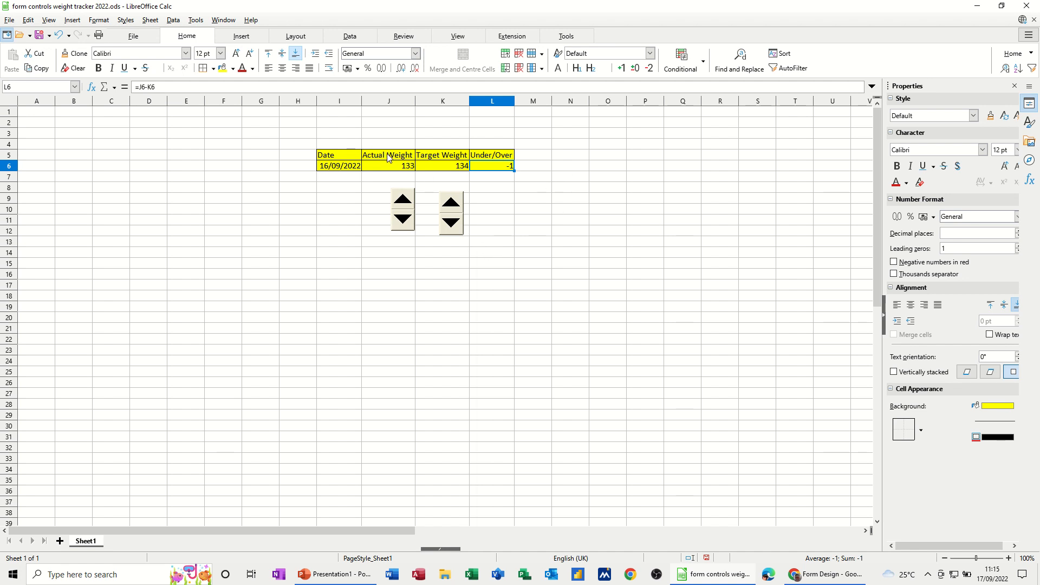
Copy the header row I5:L5 and paste it at I16 to start a second weight table
drag(388, 157, 490, 156)
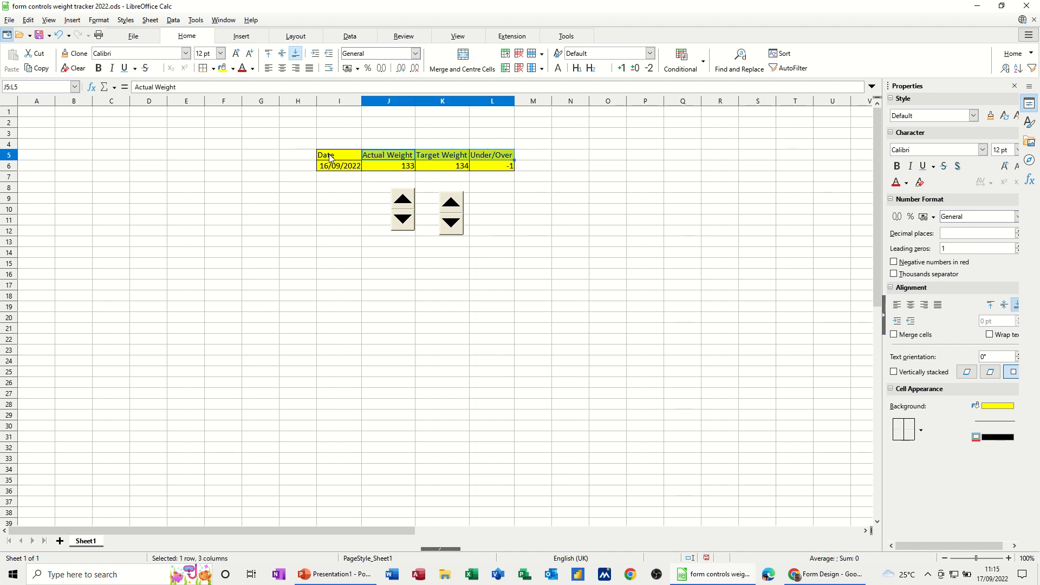
drag(330, 157, 482, 158)
key(ctrl+c)
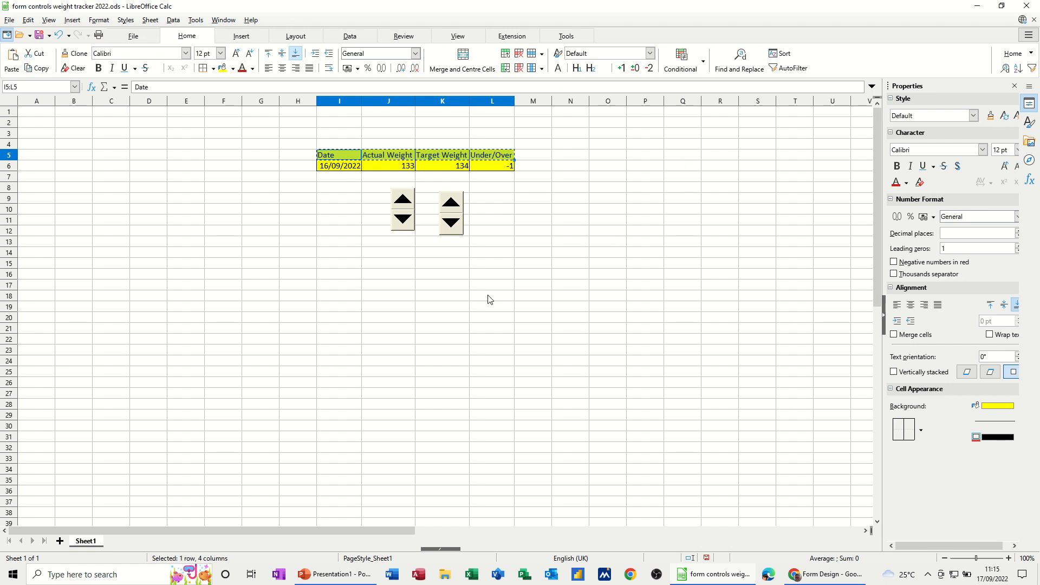
click(333, 274)
key(ctrl+v)
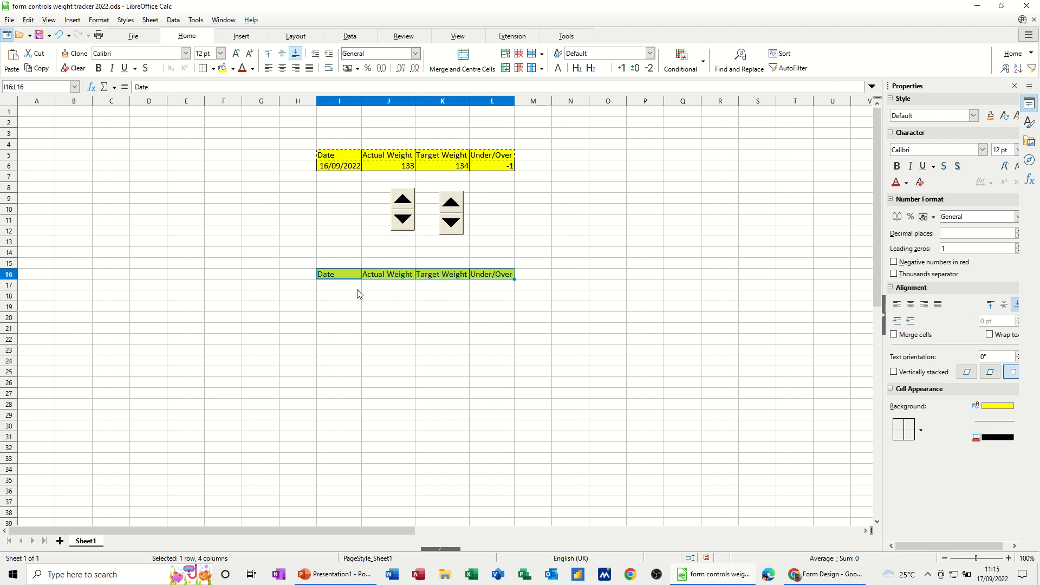
Insert the current date in I17 and enter 0 as both the actual weight in J17 and the target weight in K17
click(338, 288)
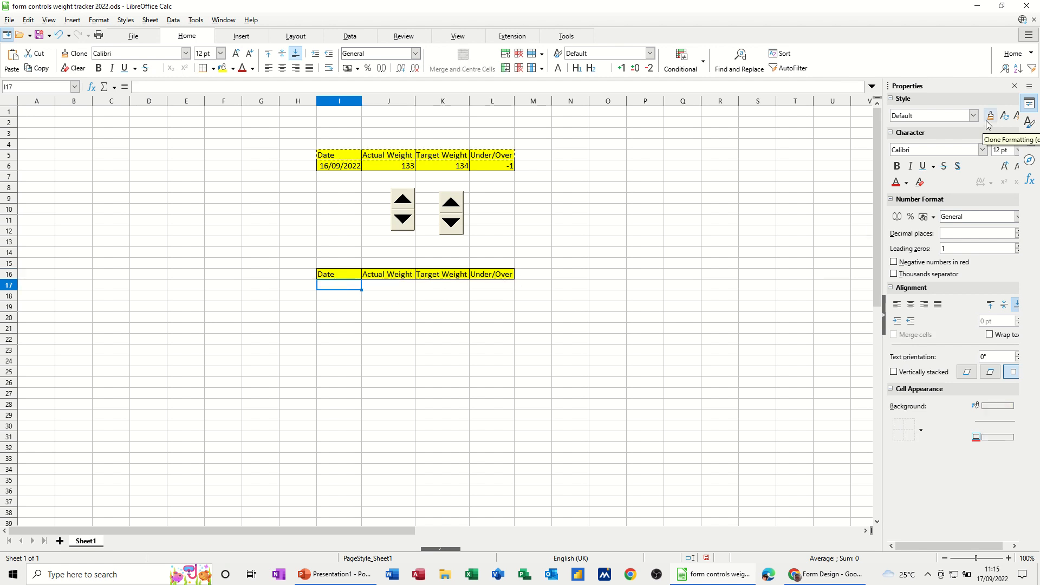
key(ctrl+semicolon)
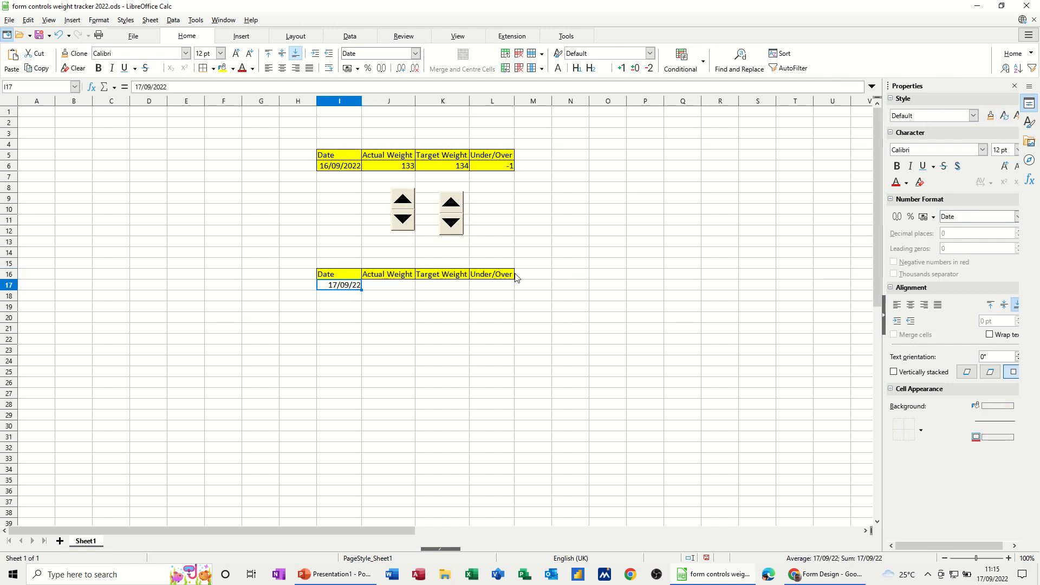
click(408, 291)
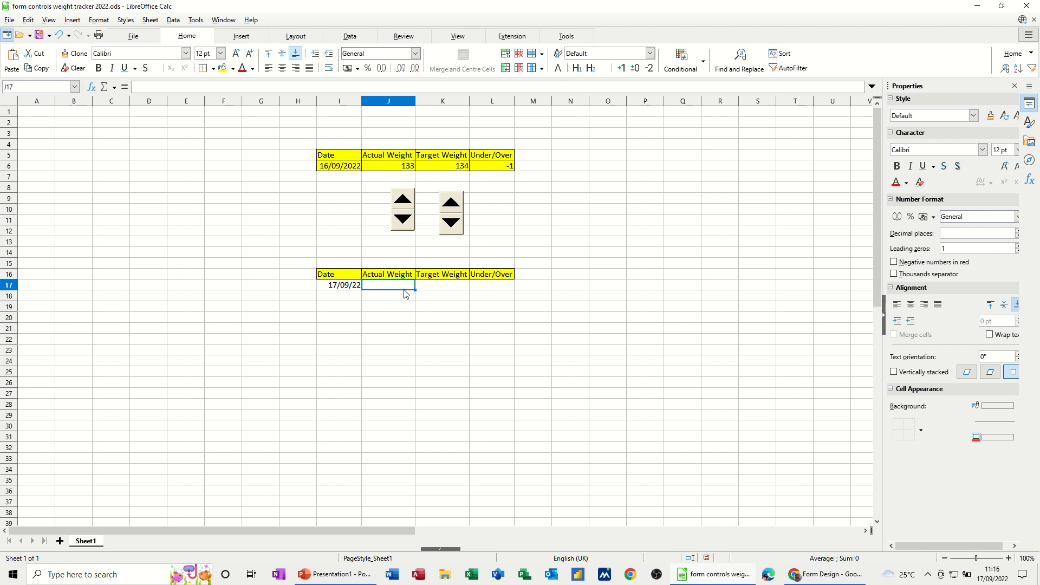
text(0)
click(432, 287)
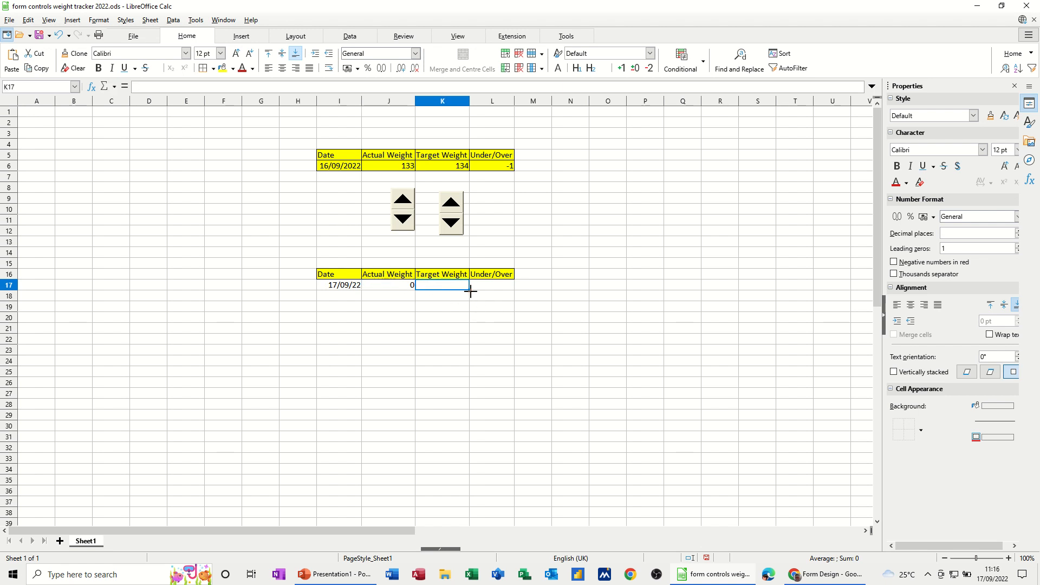
text(0)
Enter the formula =J17-K17 in L17 to calculate the Under/Over value
click(491, 286)
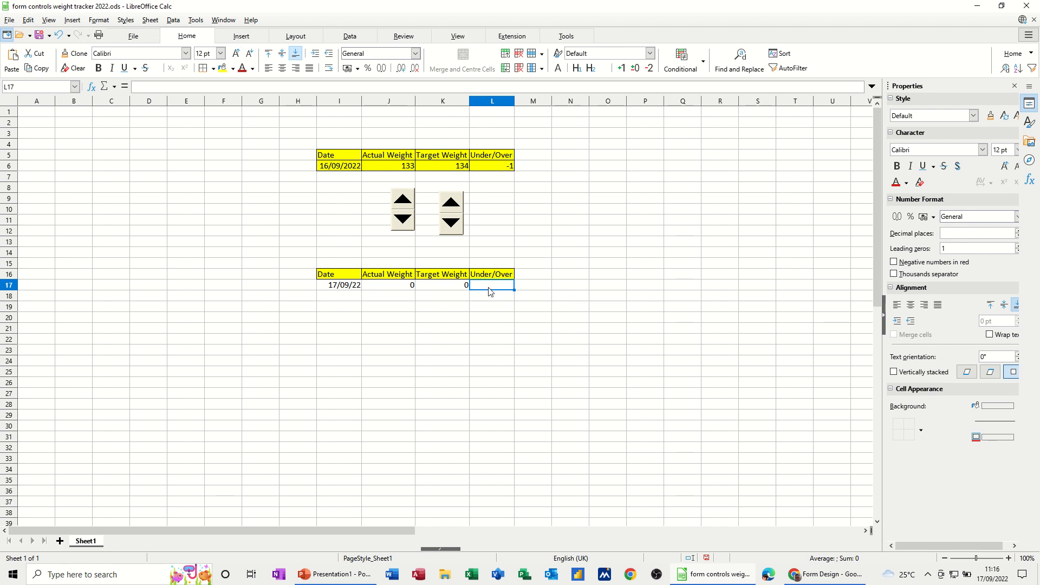
text(=)
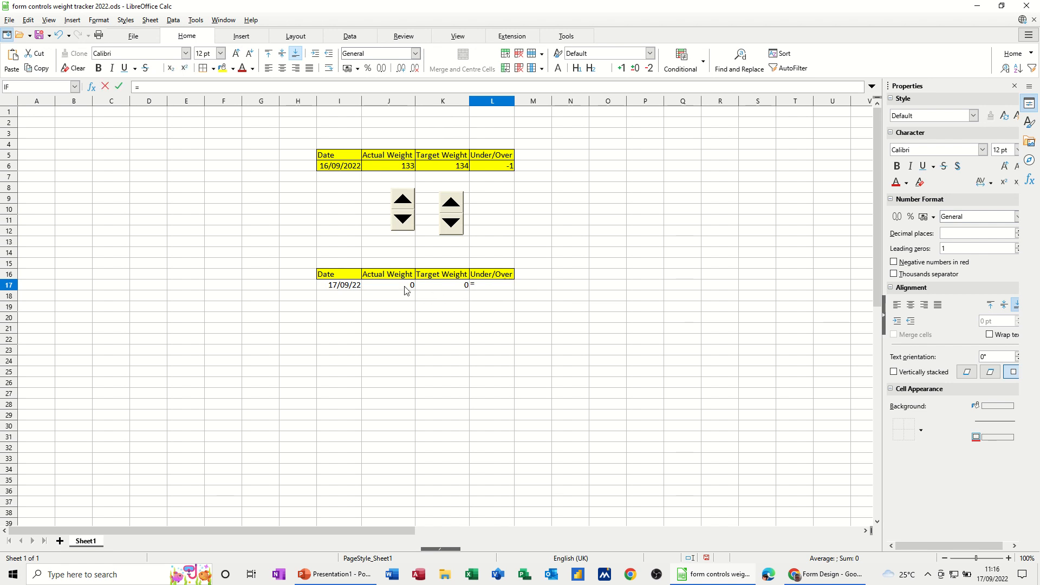
click(399, 286)
text(-)
click(429, 285)
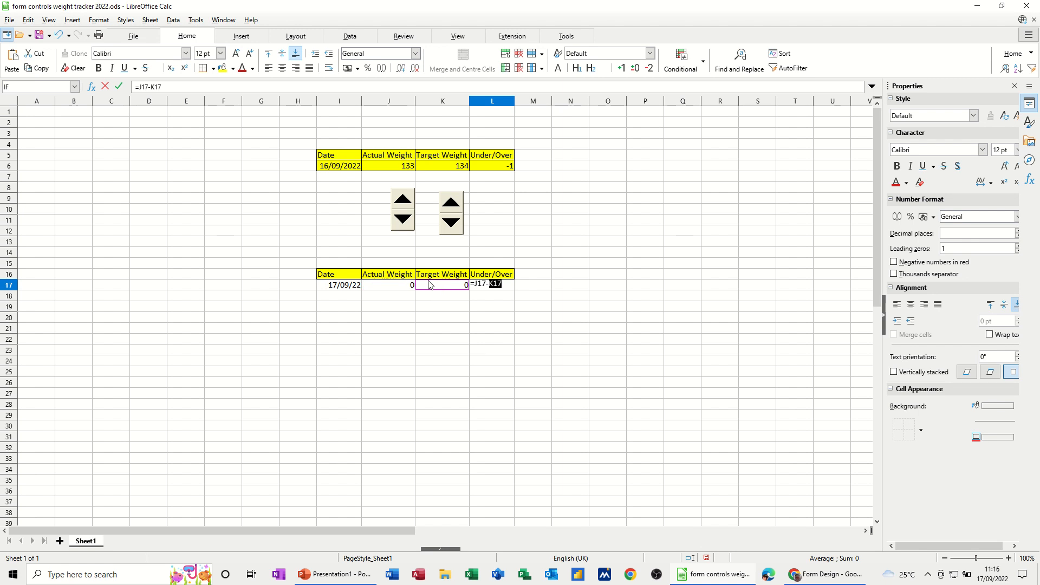
click(119, 86)
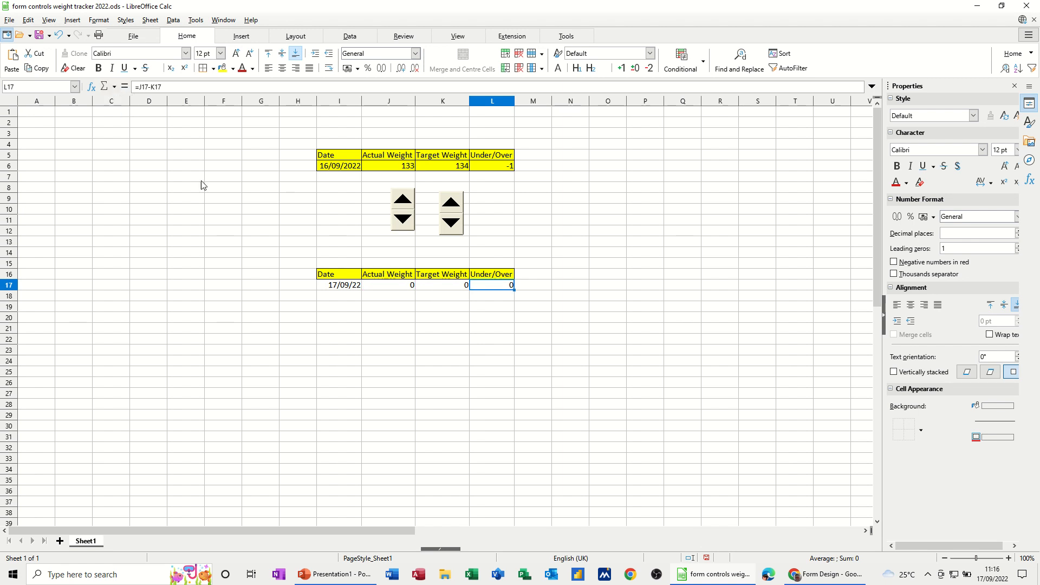
Test the new Under/Over formula with 23 in J17 against 21 and finally 25 in K17
click(389, 287)
text(23)
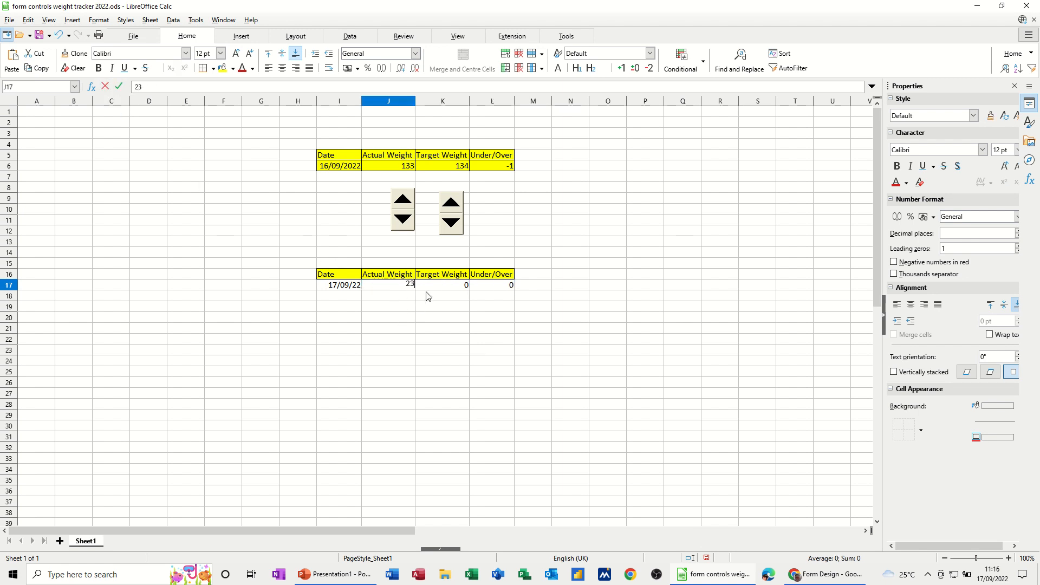
click(439, 289)
text(21)
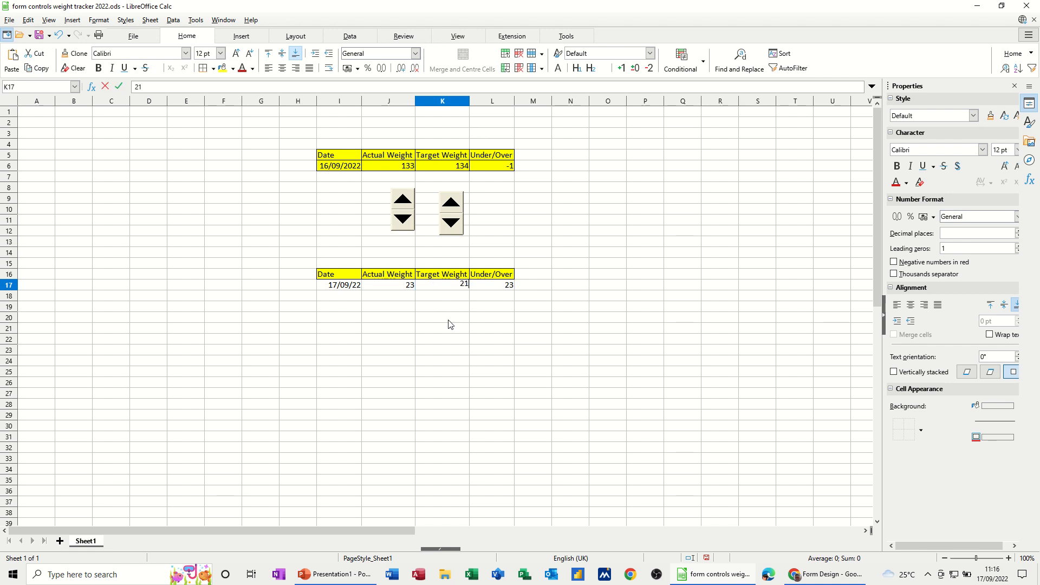
click(448, 319)
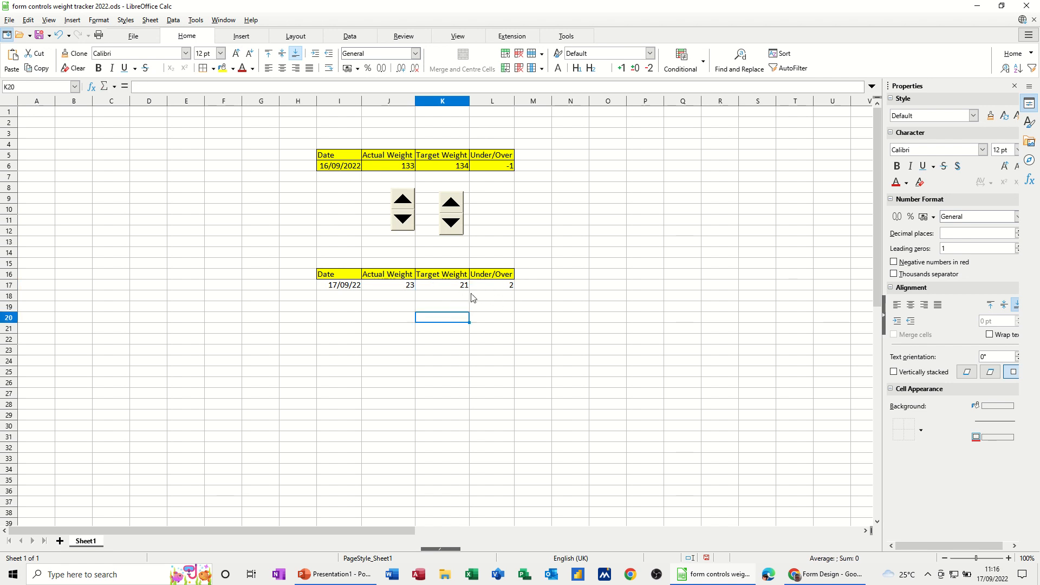
click(455, 288)
text(25)
key(Return)
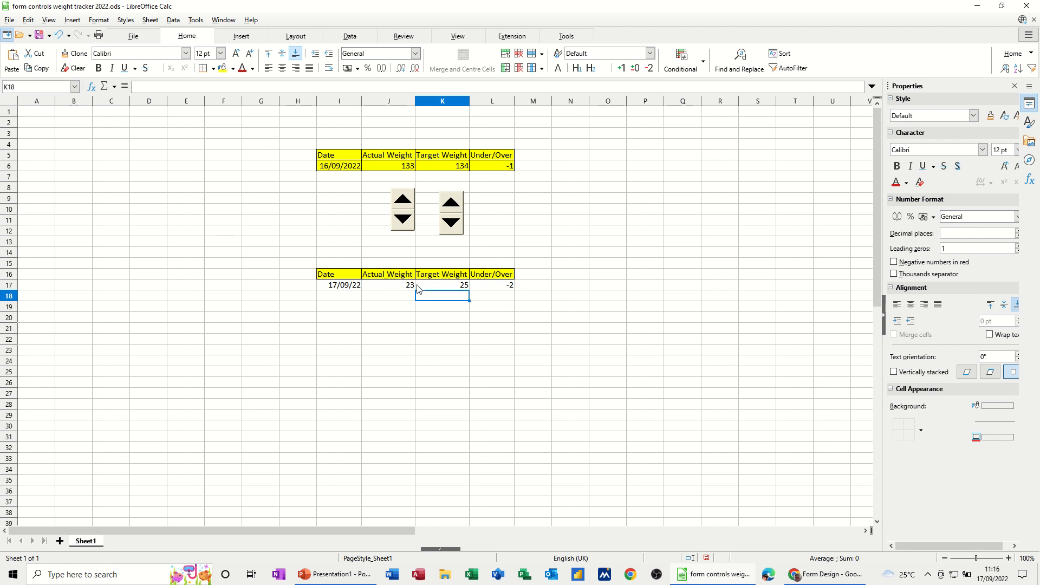
Apply borders around all cells of the data row I17:L17
drag(335, 287, 477, 291)
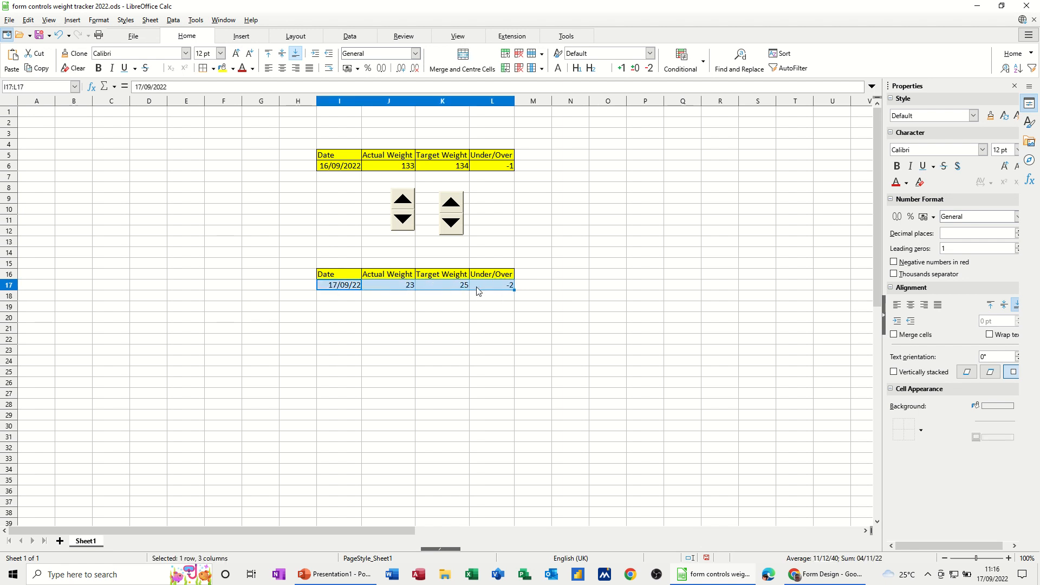
click(213, 68)
click(250, 127)
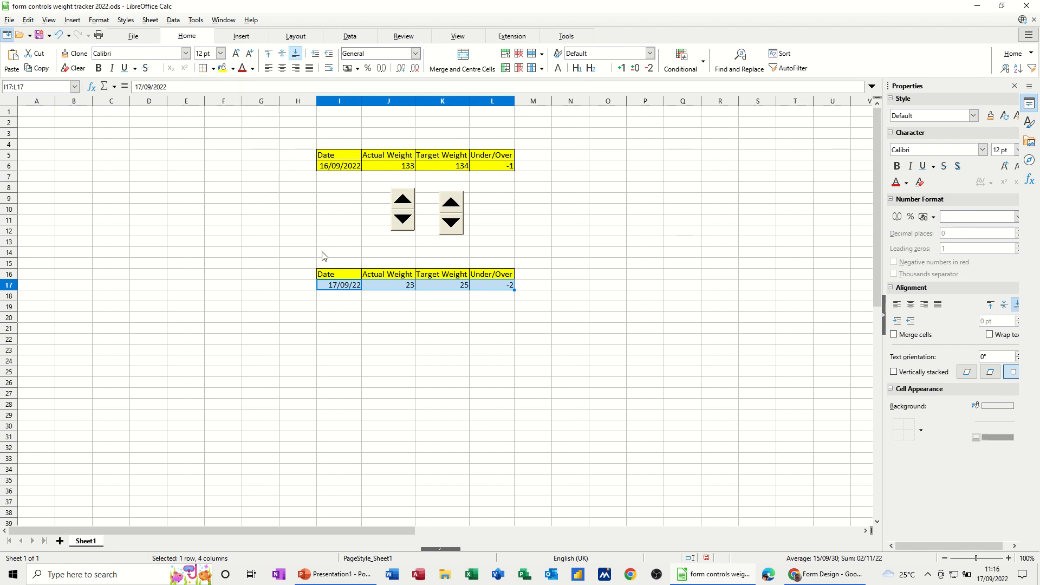
click(339, 307)
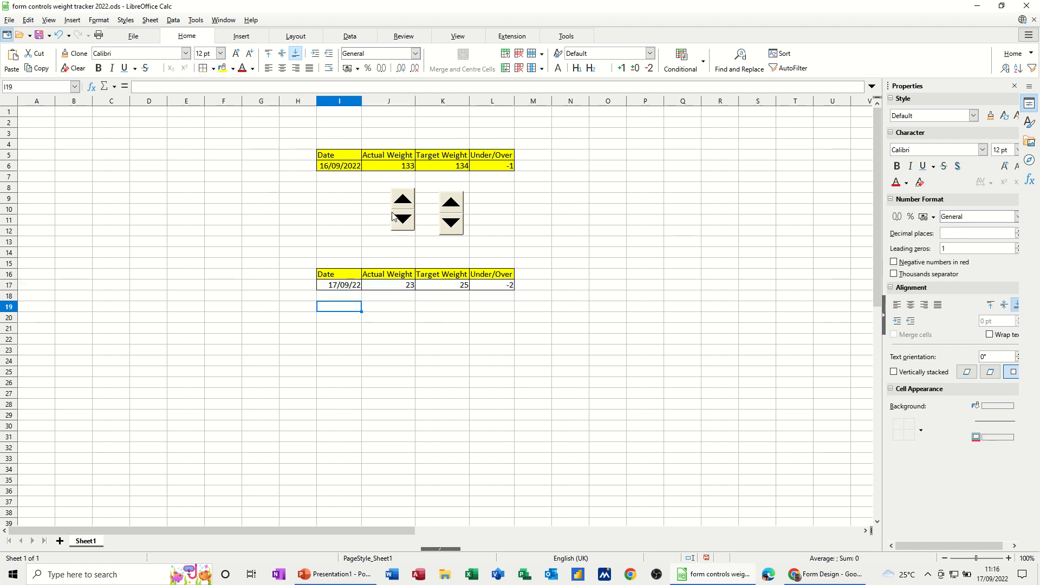
Turn on design mode and display the Form Controls toolbar
click(566, 36)
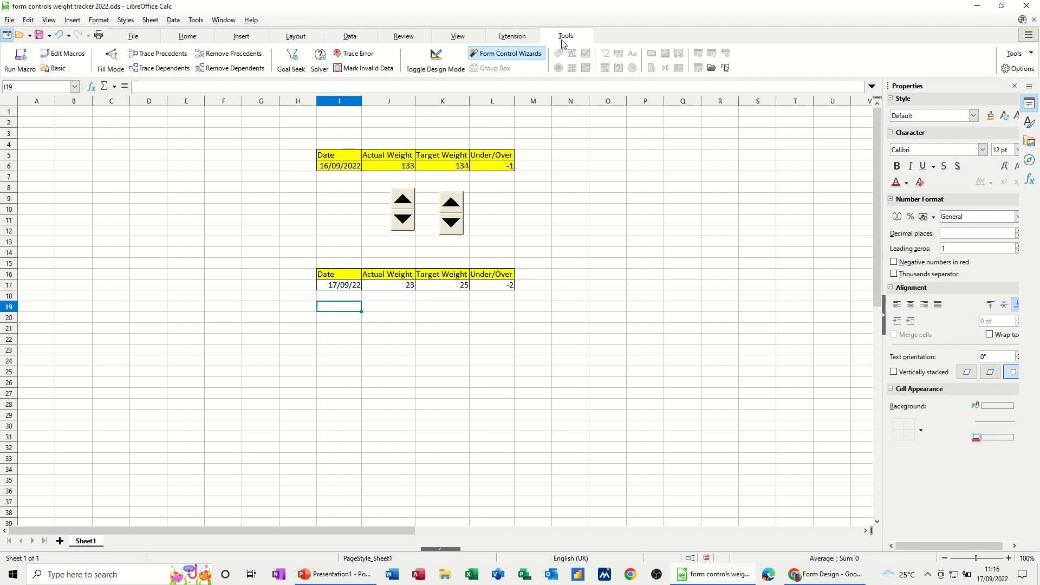
click(436, 61)
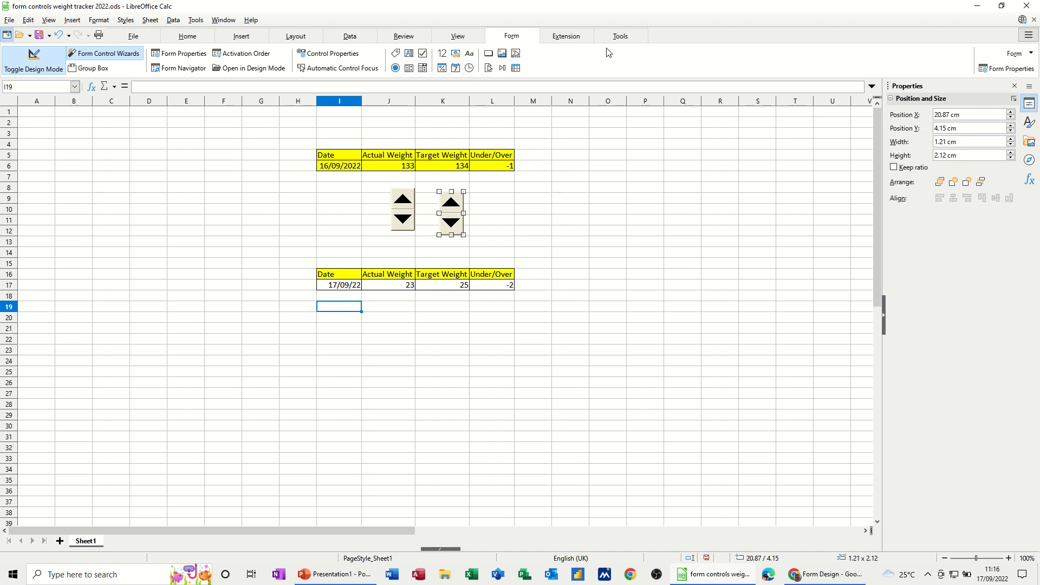
click(619, 36)
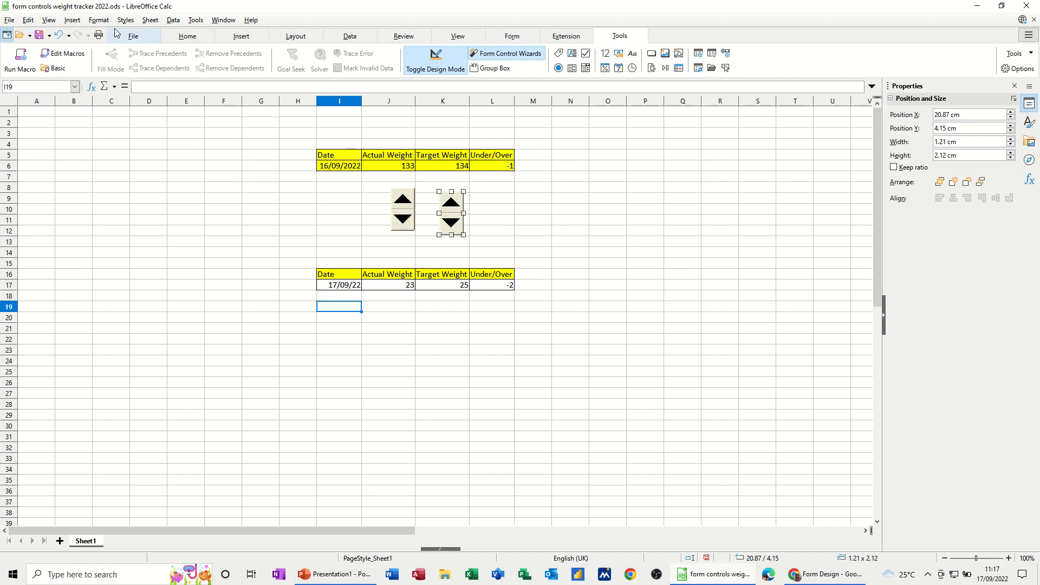
click(48, 20)
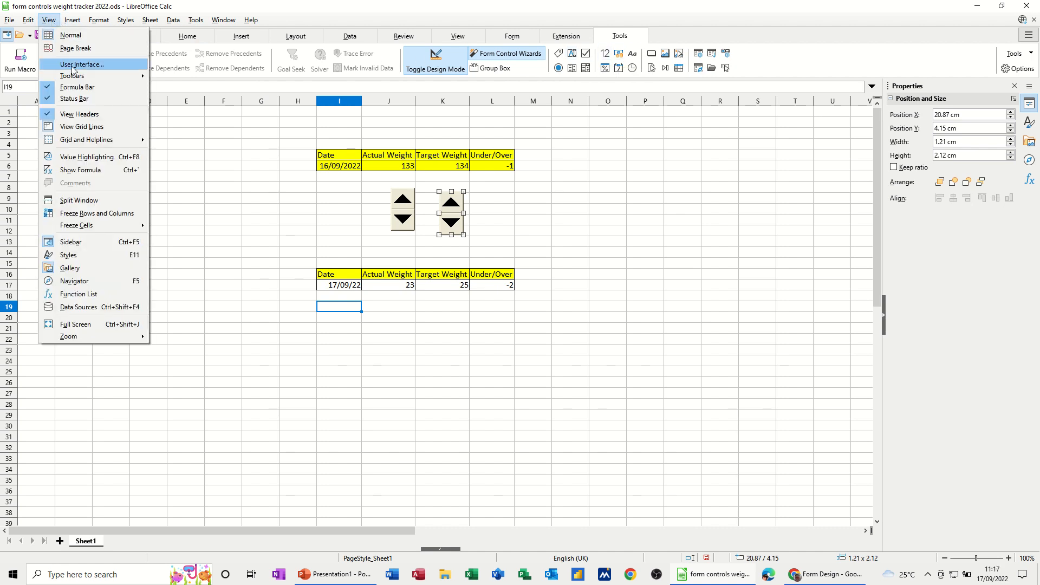
mouse_move(73, 76)
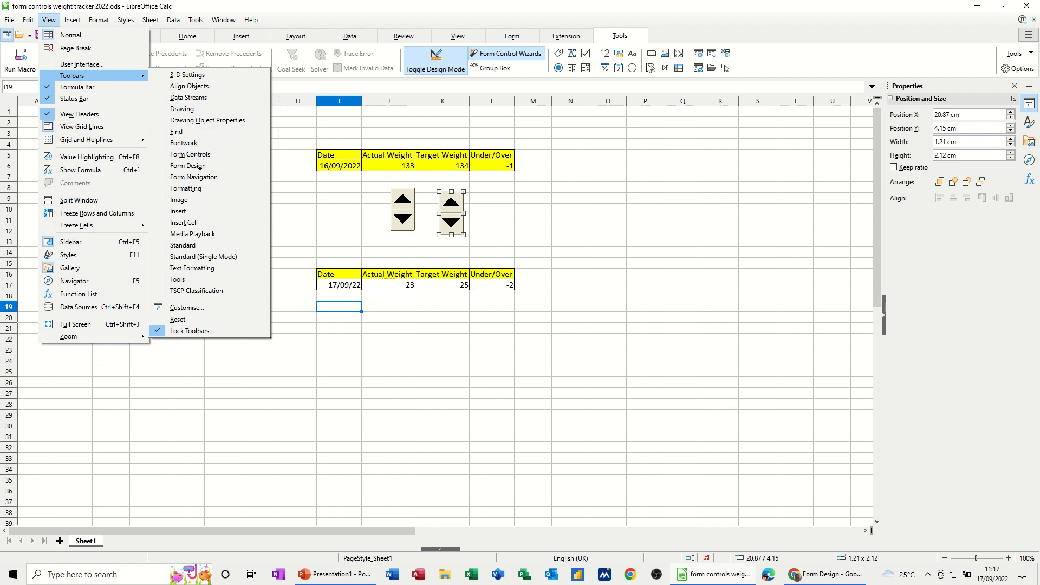
click(217, 154)
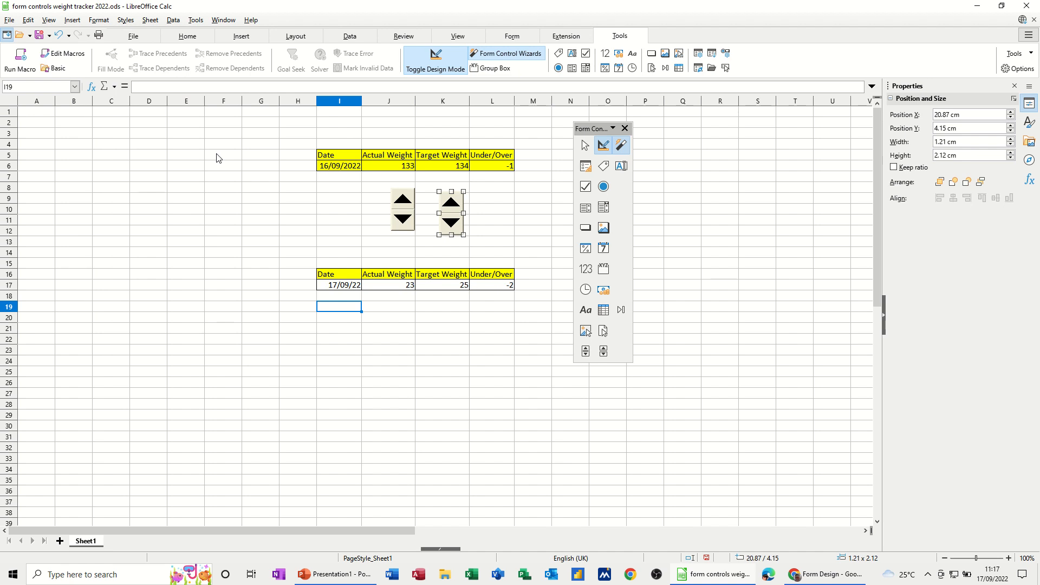
Draw two spin buttons below row 17, about 1.26 × 1.69 cm under Actual Weight and about 1.66 × 1.91 cm under Target Weight
click(585, 352)
drag(380, 309, 406, 343)
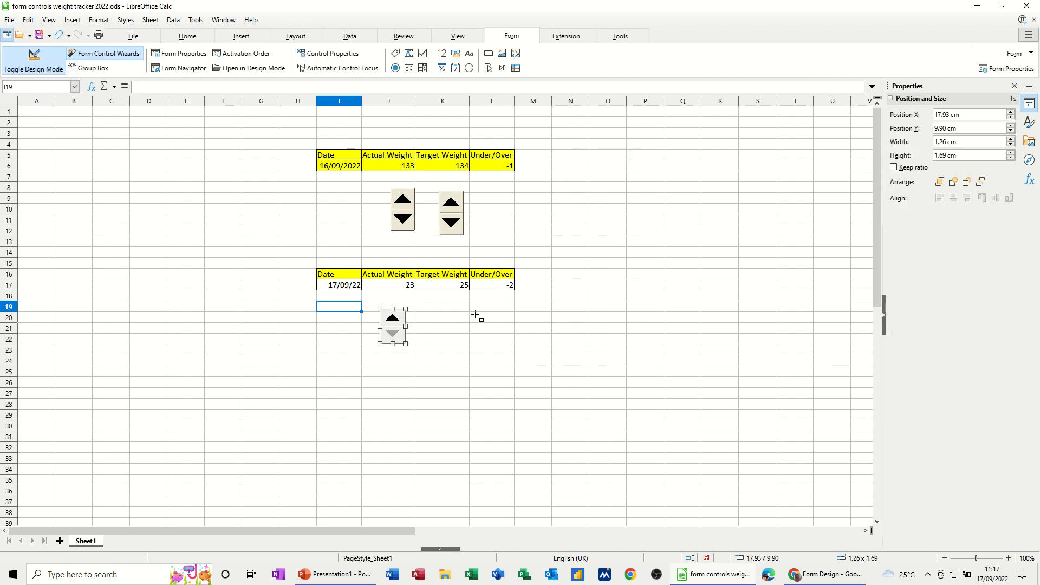
mouse_move(442, 307)
mouse_down()
mouse_move(449, 345)
mouse_move(475, 347)
mouse_up()
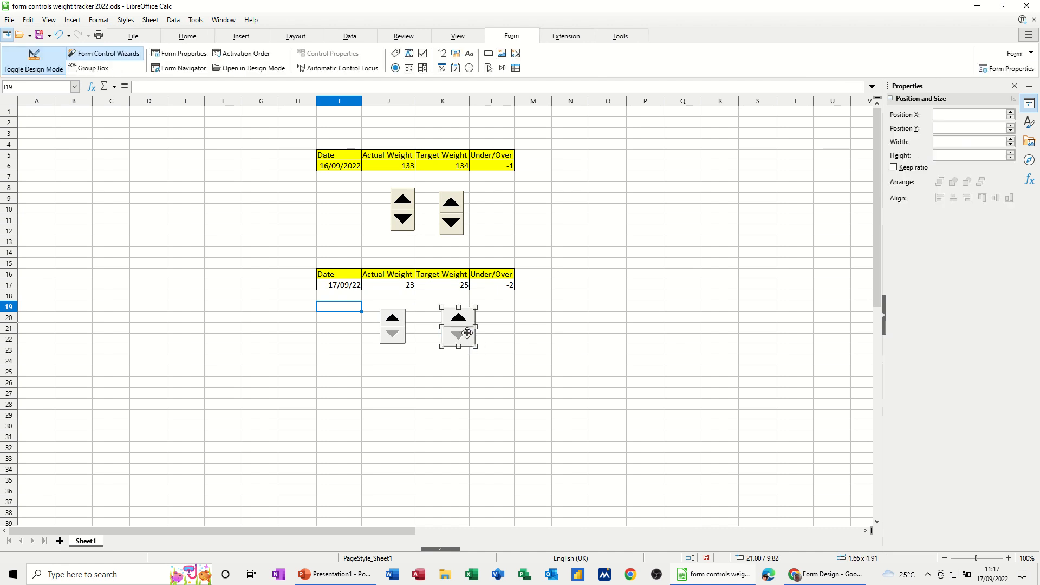
Set the maximum value of the spin button under Actual Weight in the second table to 300 and link it to cell J17
click(394, 319)
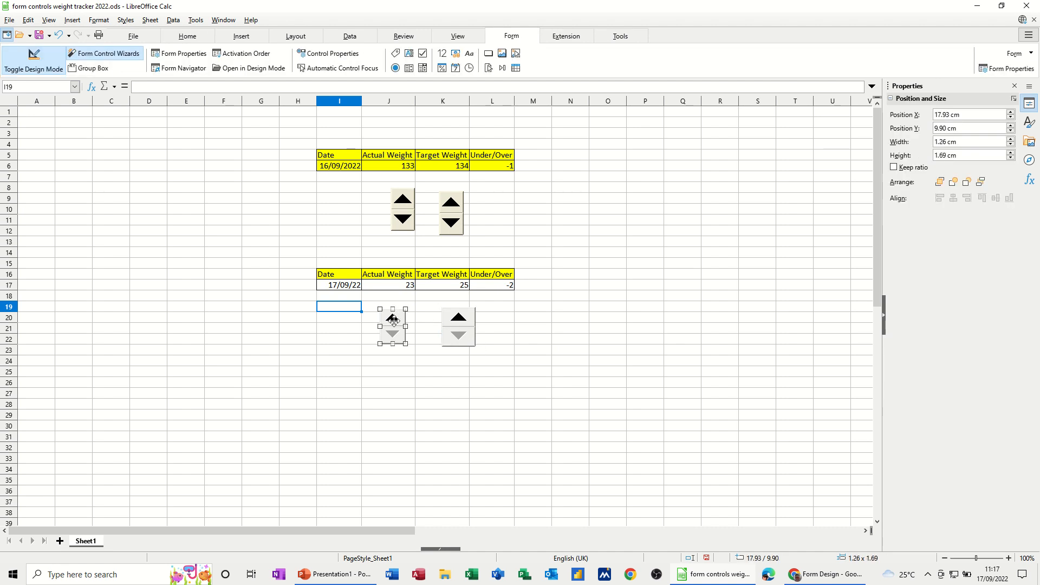
right_click(394, 320)
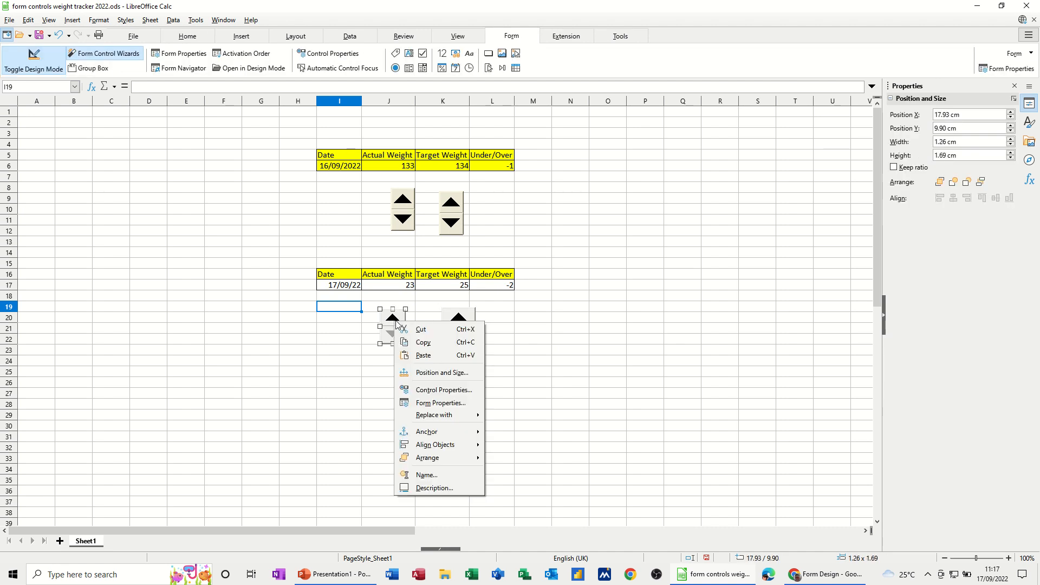
click(427, 391)
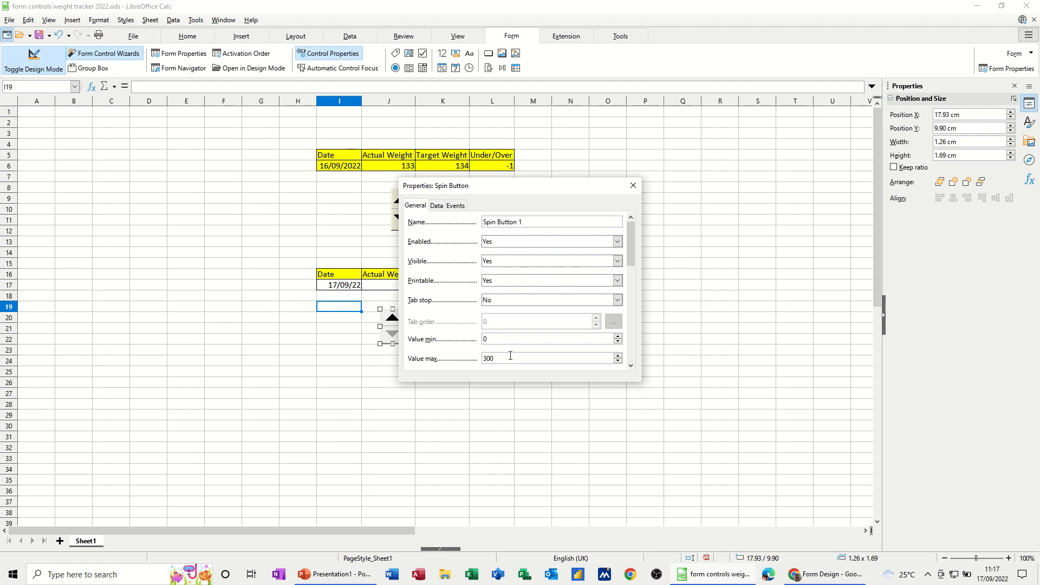
click(437, 206)
drag(494, 192, 641, 276)
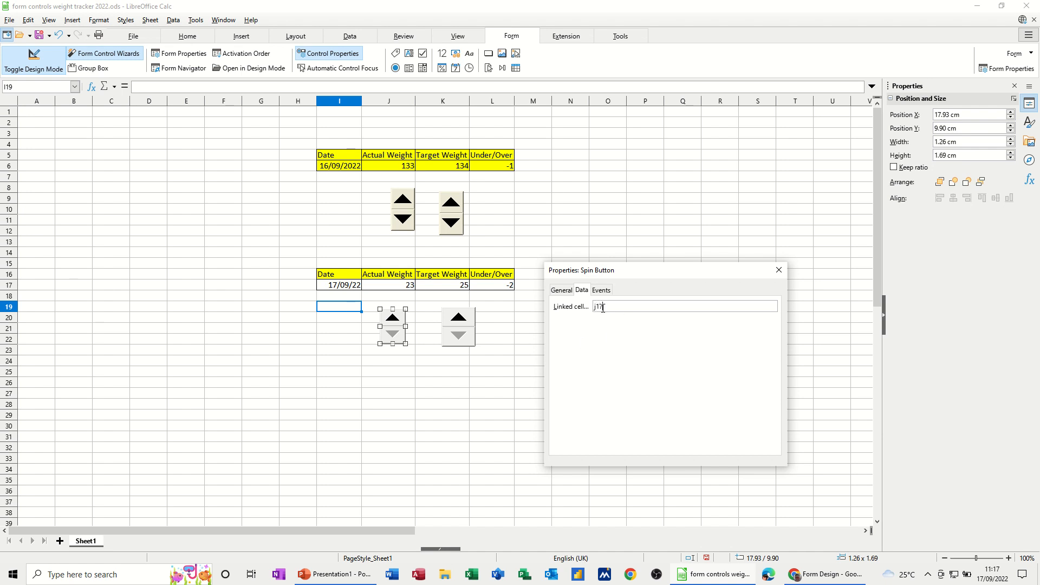
click(778, 270)
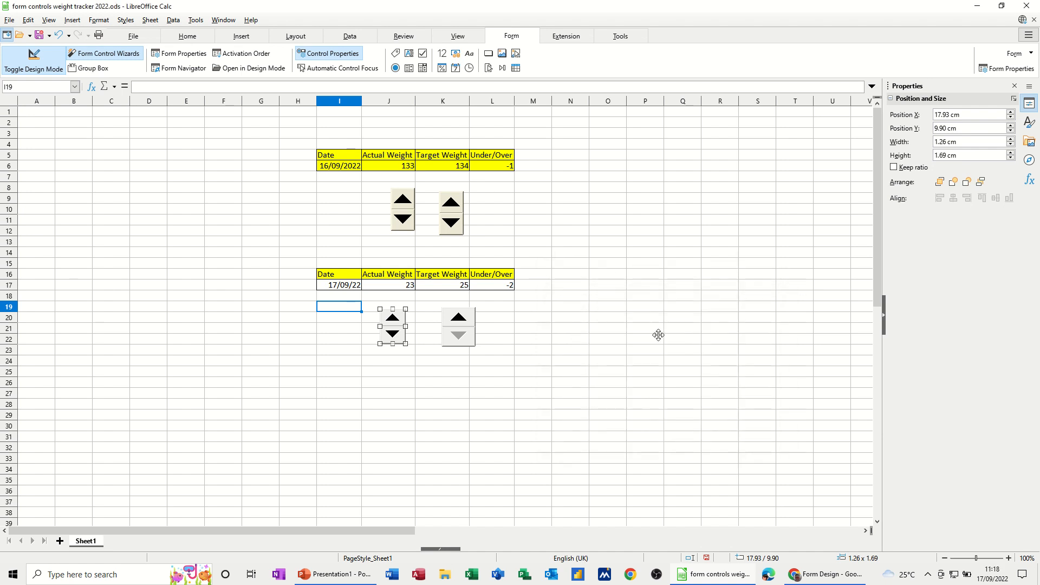
Set the maximum value of the spin button under Target Weight in the second table to 300 and link it to cell K17
click(469, 334)
right_click(469, 333)
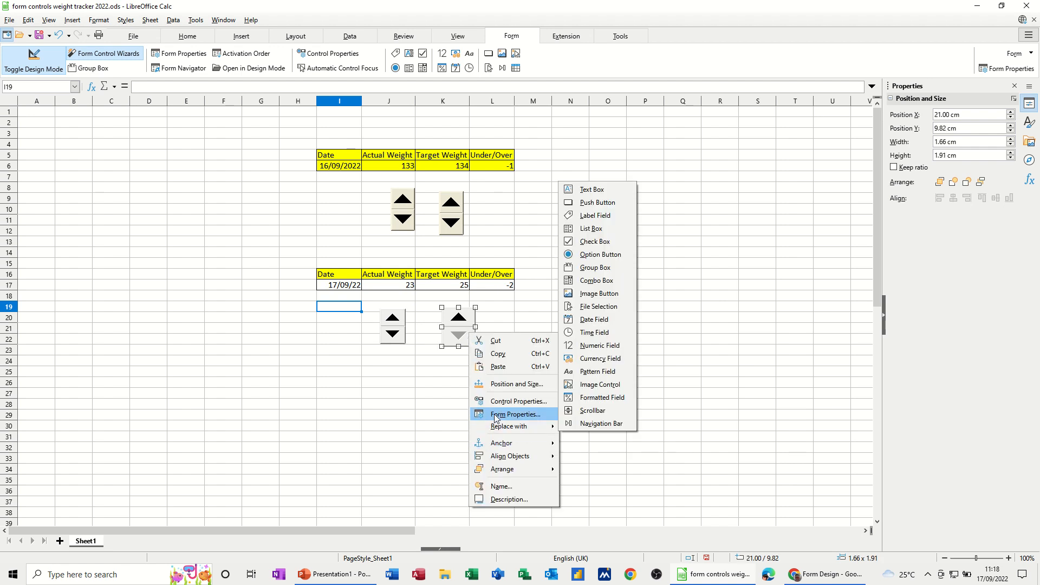
click(508, 402)
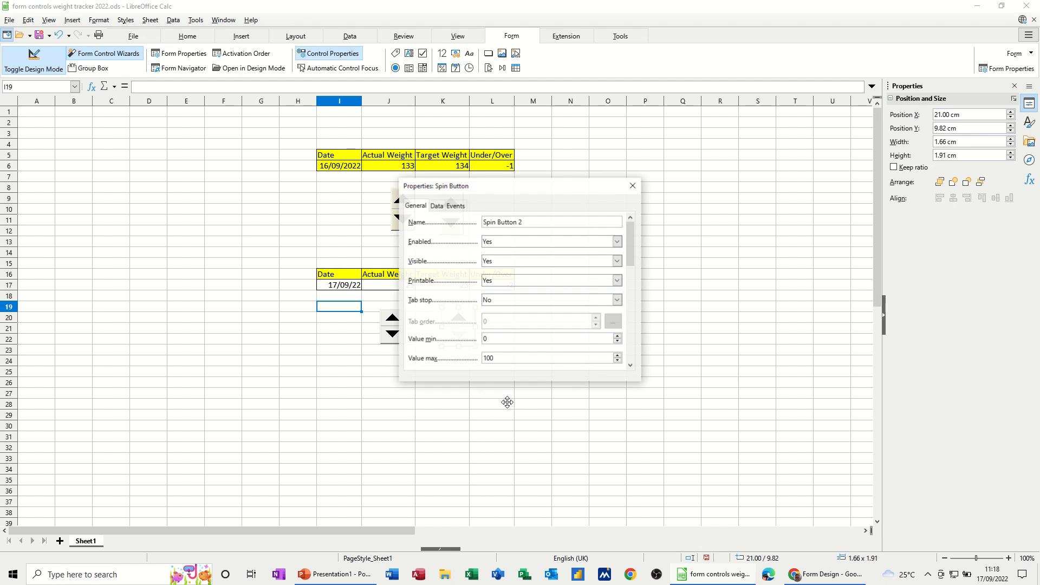
click(482, 361)
text(3)
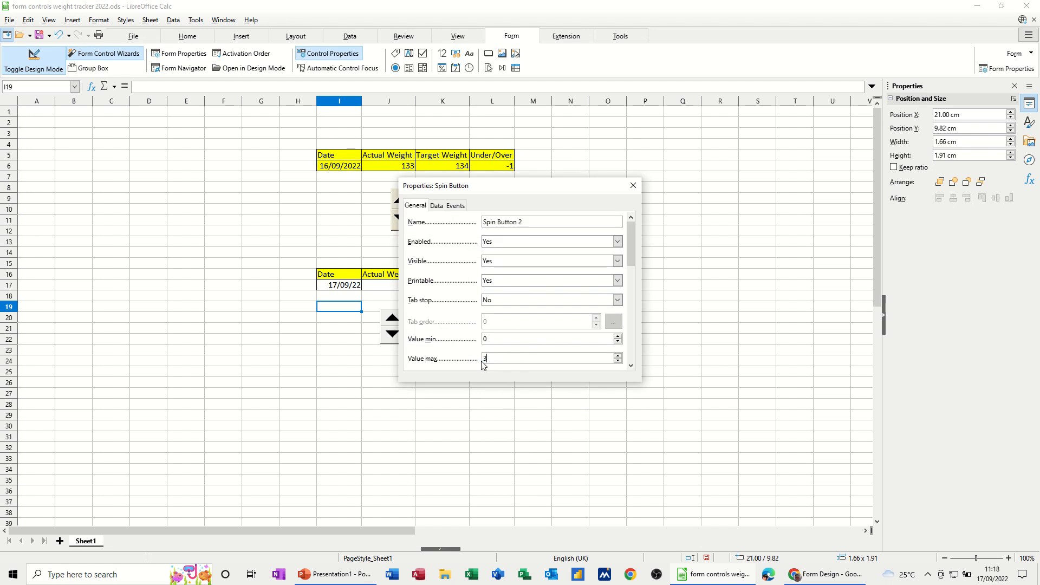
text(00)
click(436, 205)
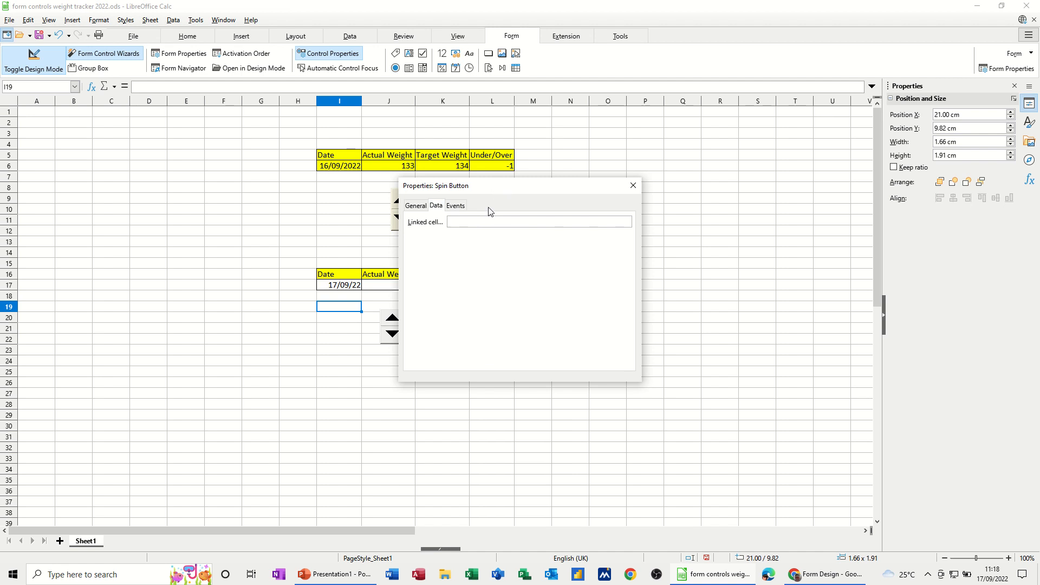
text(k17)
drag(550, 190, 703, 269)
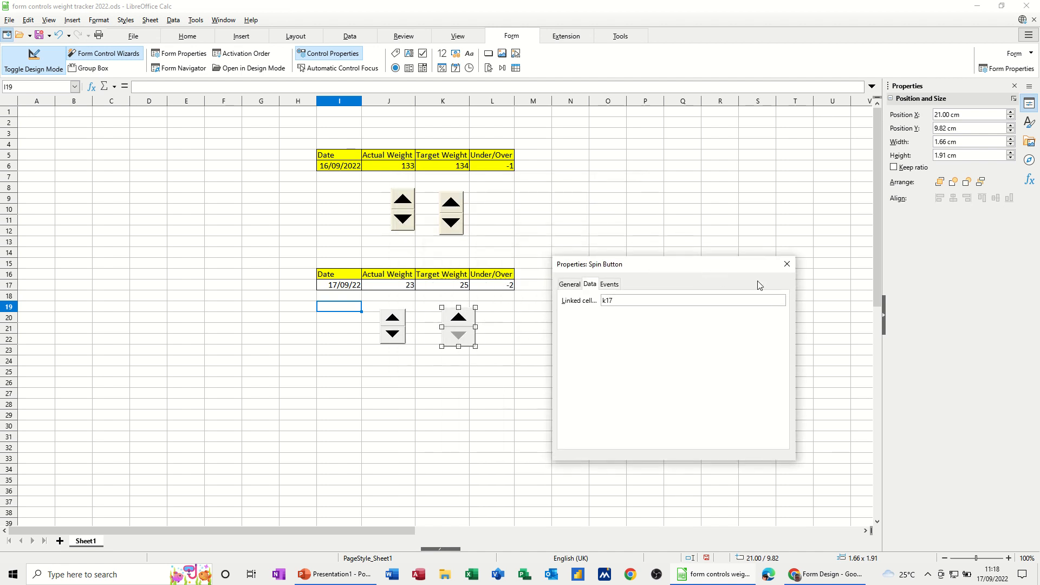
click(787, 264)
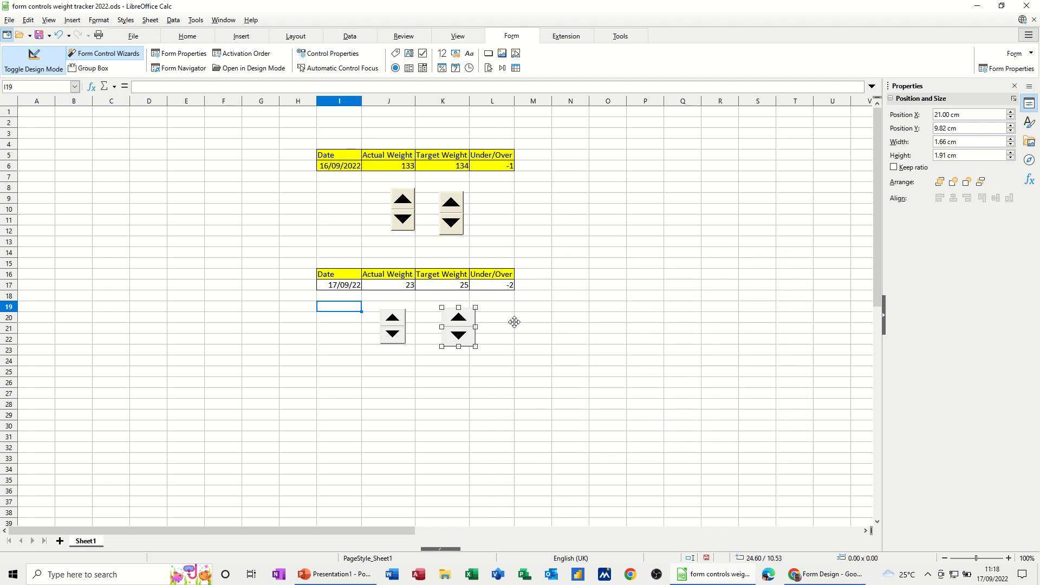
Deselect the spin button and turn off design mode
key(Escape)
click(473, 320)
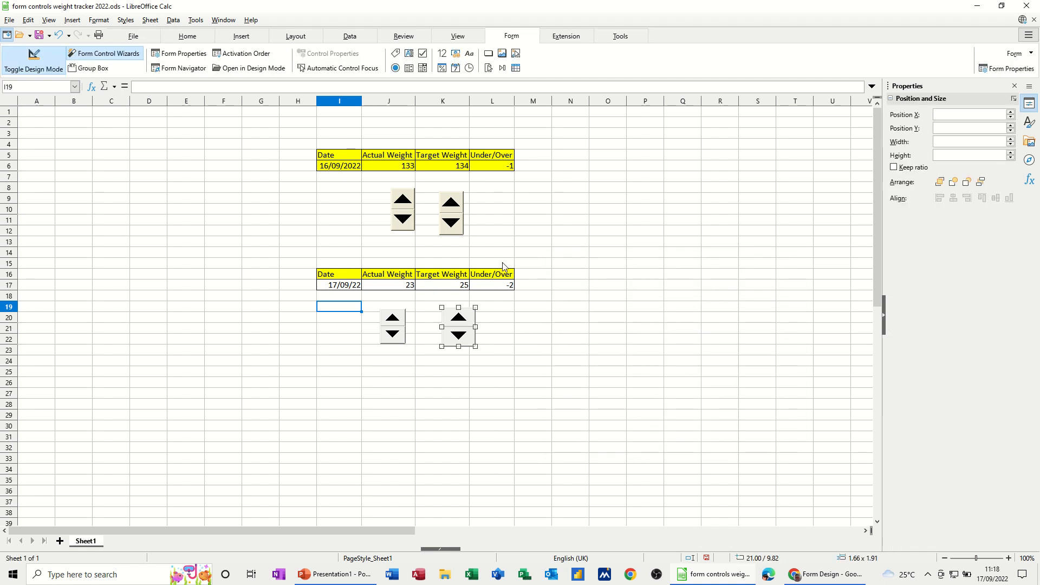
click(613, 37)
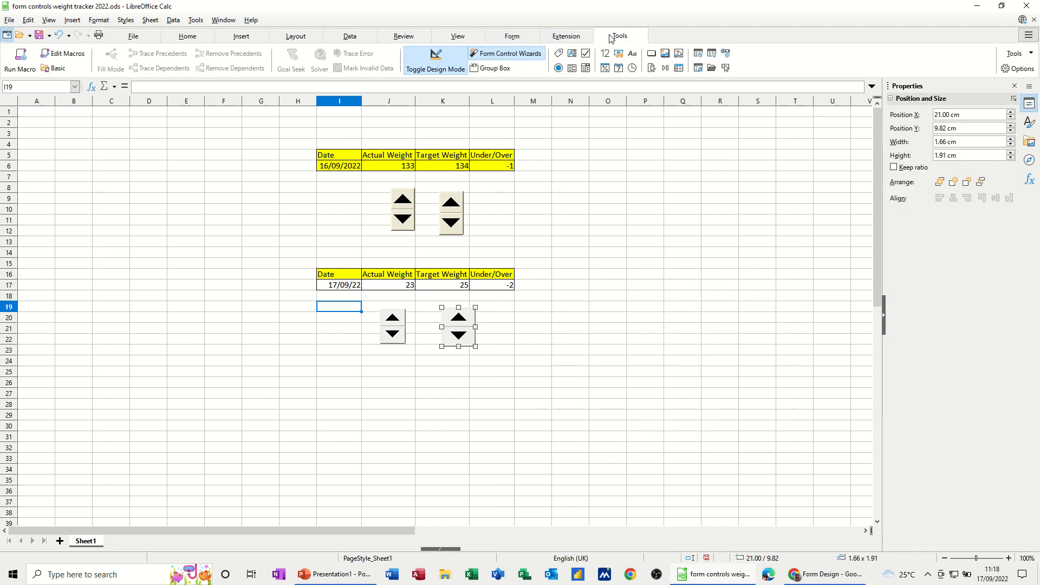
click(449, 57)
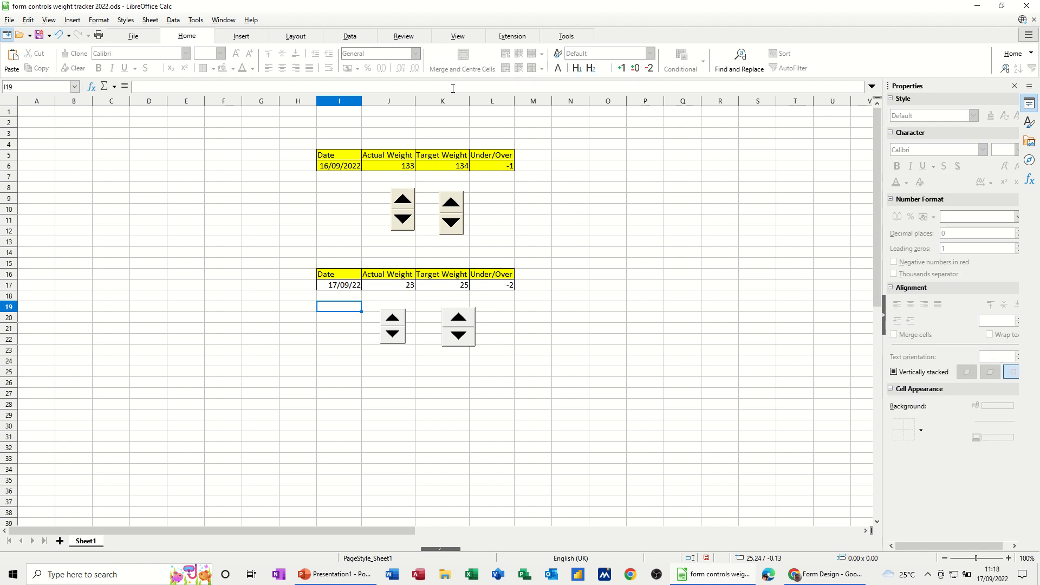
Test the two new spin buttons by raising the Actual Weight to 29 and the Target Weight to 28
click(393, 318)
click(395, 319)
click(455, 318)
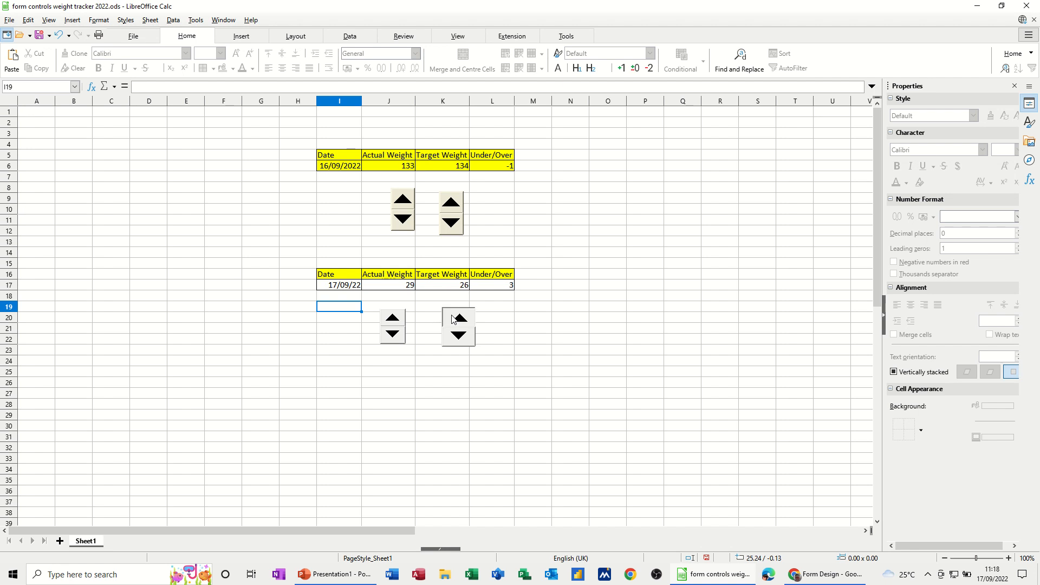
Enter 120 as the Actual Weight in J17 and 110 as the Target Weight in K17
click(390, 287)
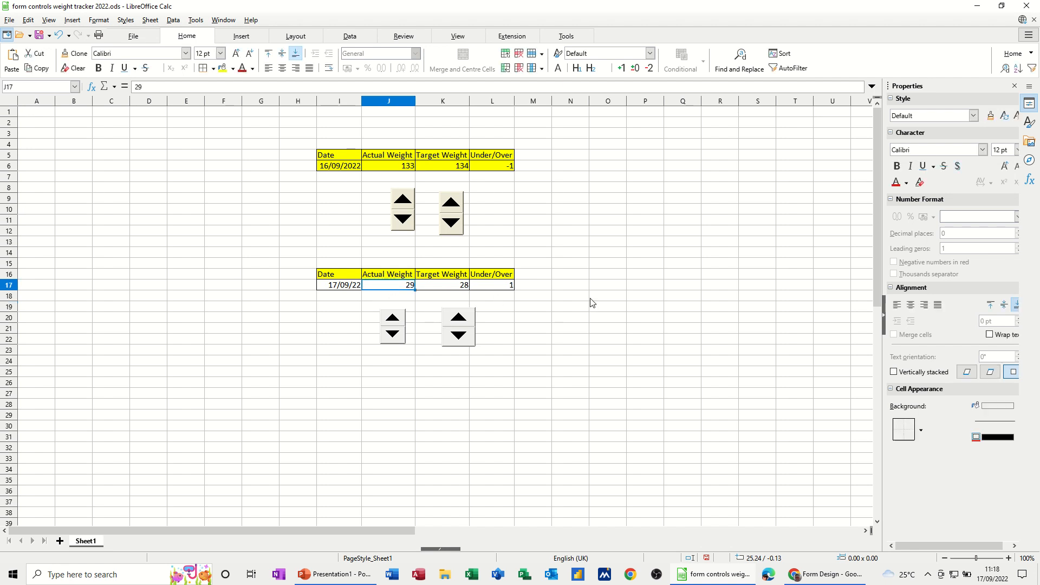
text(120)
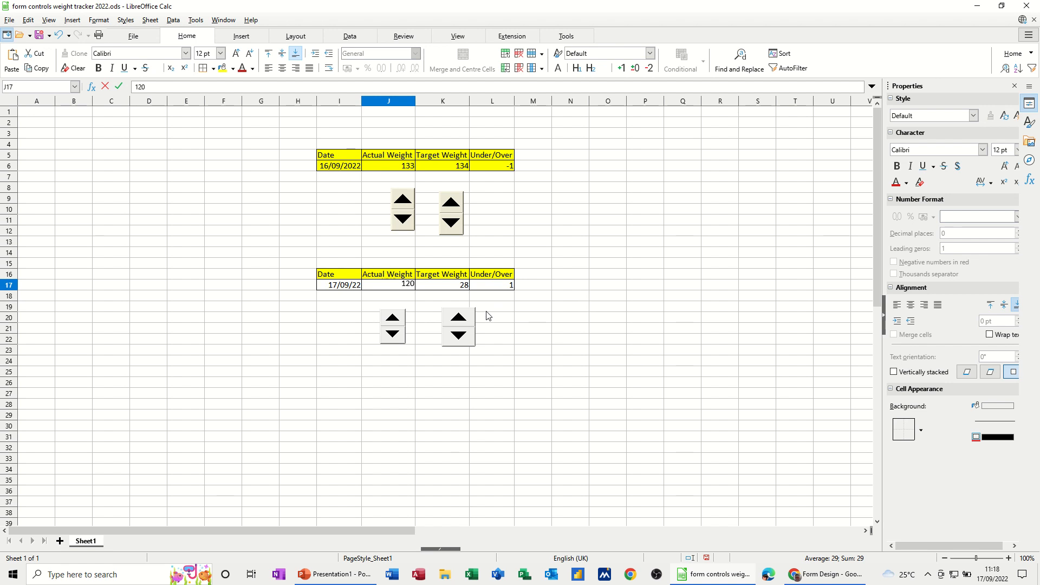
click(453, 287)
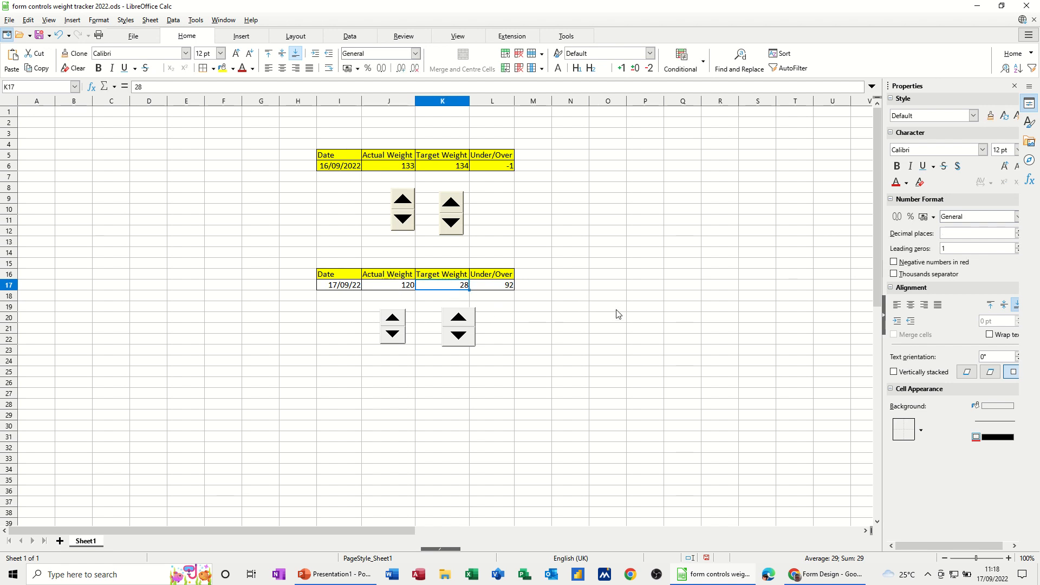
text(110)
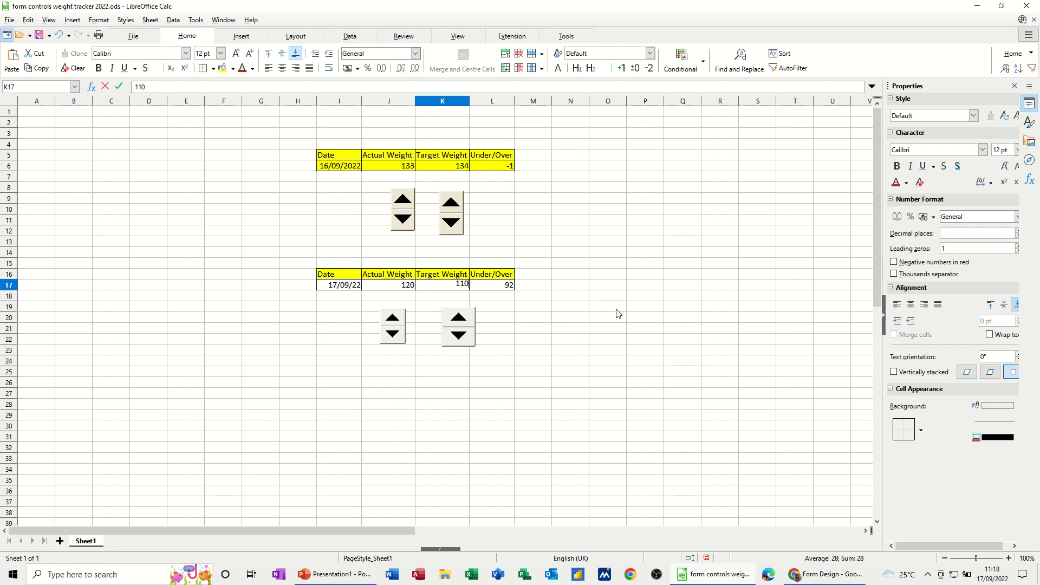
click(563, 323)
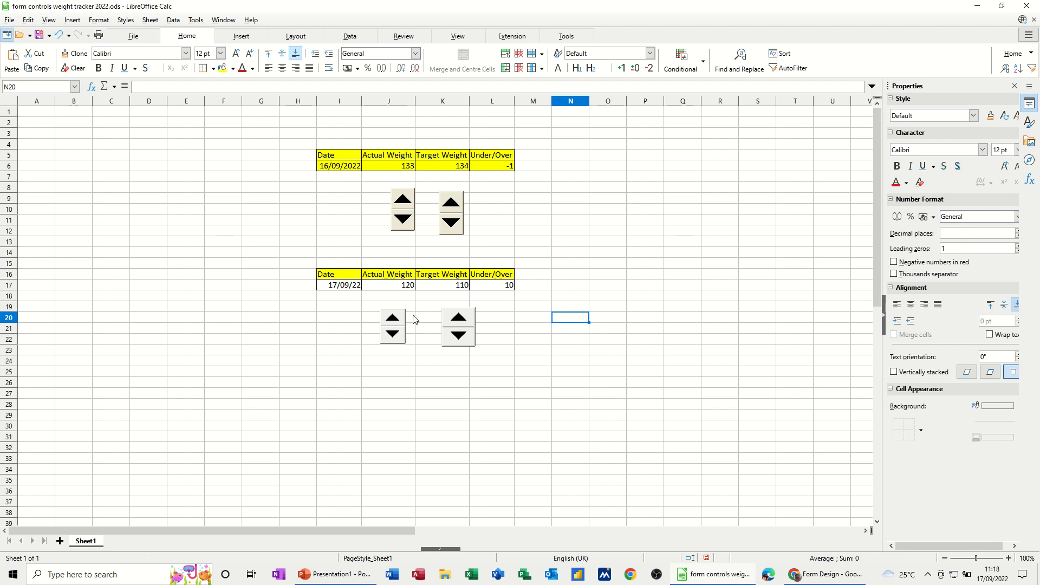
Lower the Actual Weight in J17 to 109 with its spin button
click(399, 340)
click(399, 339)
click(400, 339)
click(394, 336)
click(394, 335)
click(394, 336)
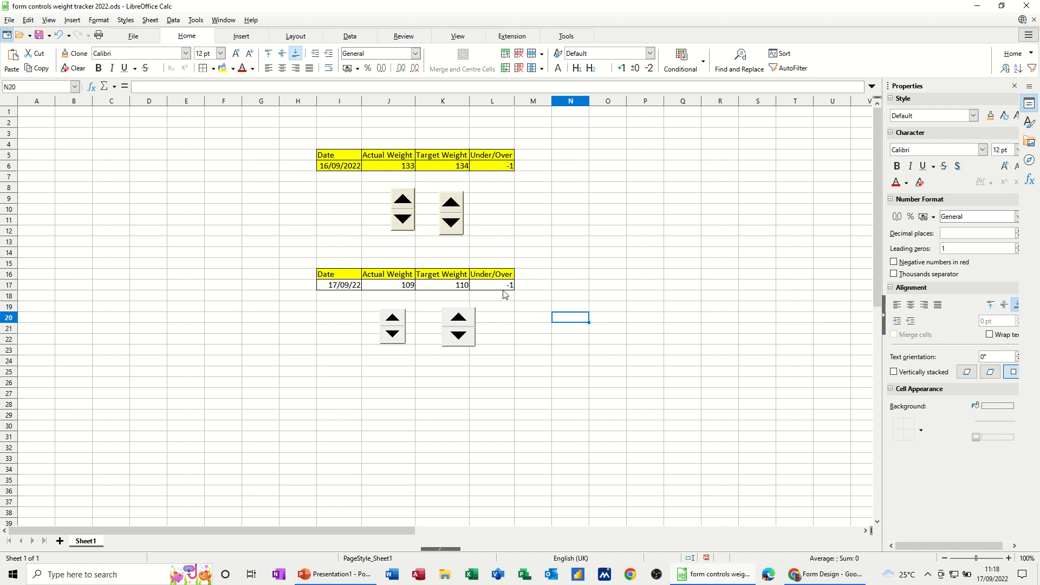